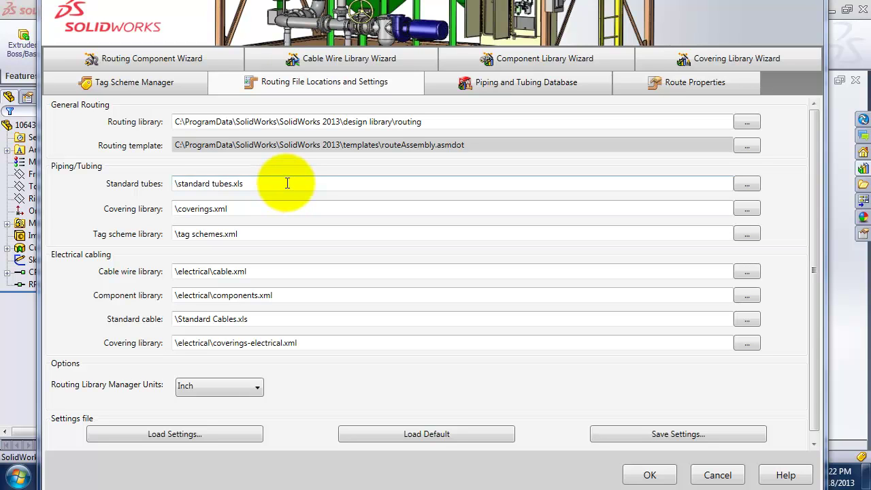
Cancel the Routing File Locations settings and bring up standard tubes.xls in Excel
left_click(718, 475)
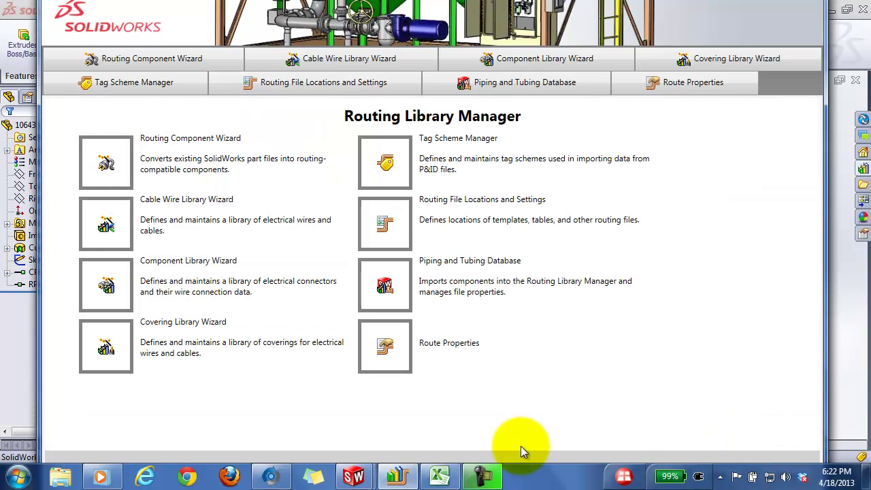
left_click(438, 475)
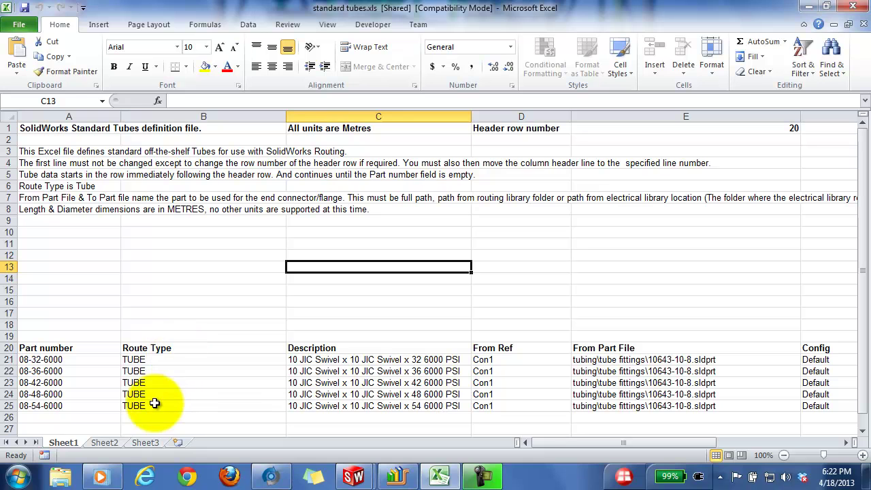
left_click(366, 348)
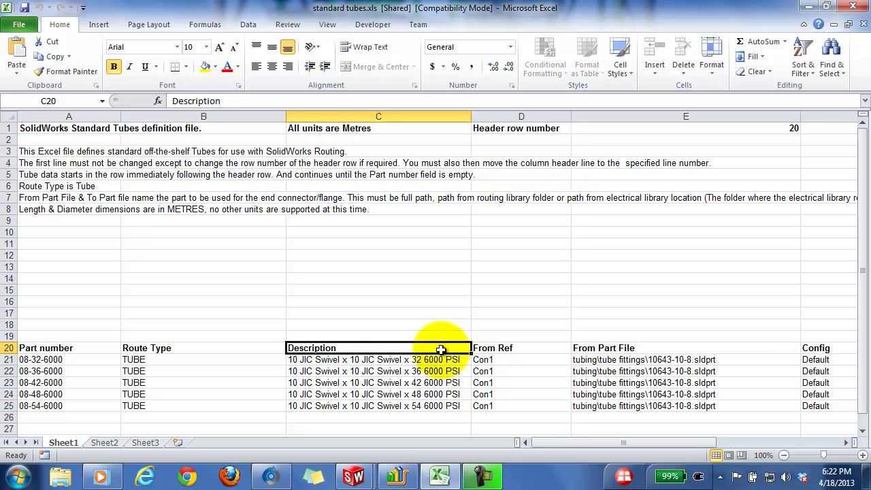
left_click(511, 348)
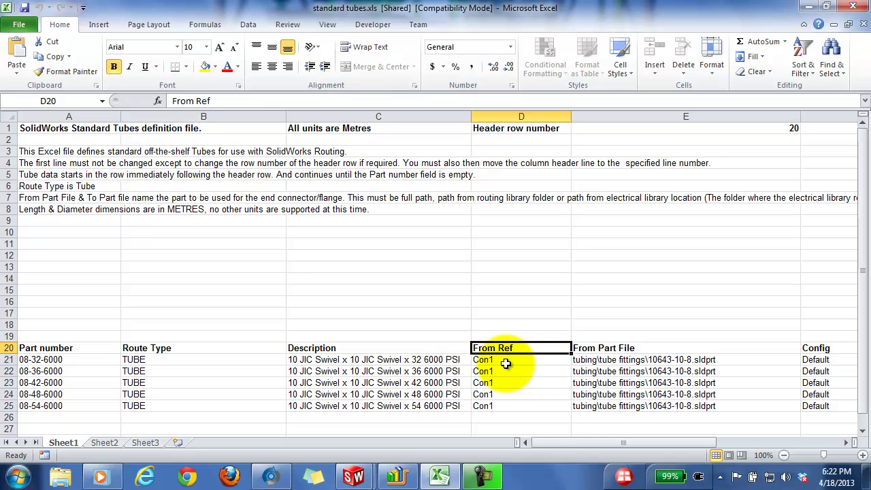
left_click(670, 361)
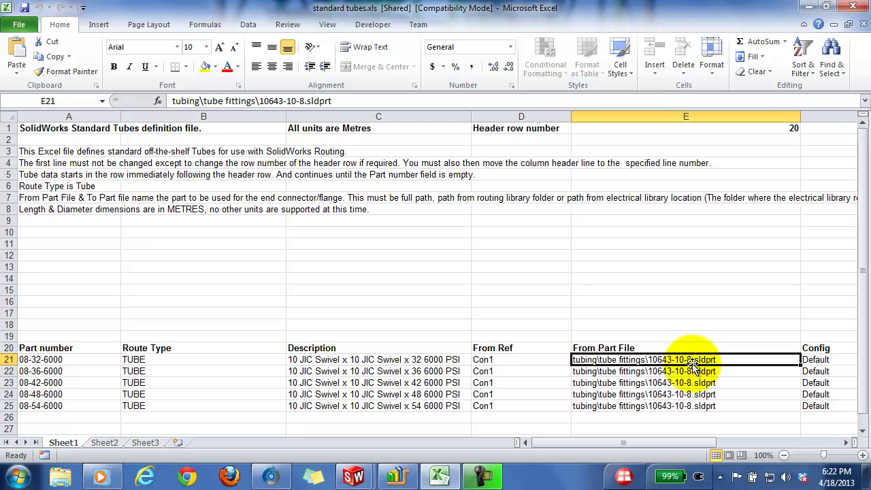
left_click_drag(698, 444, 714, 446)
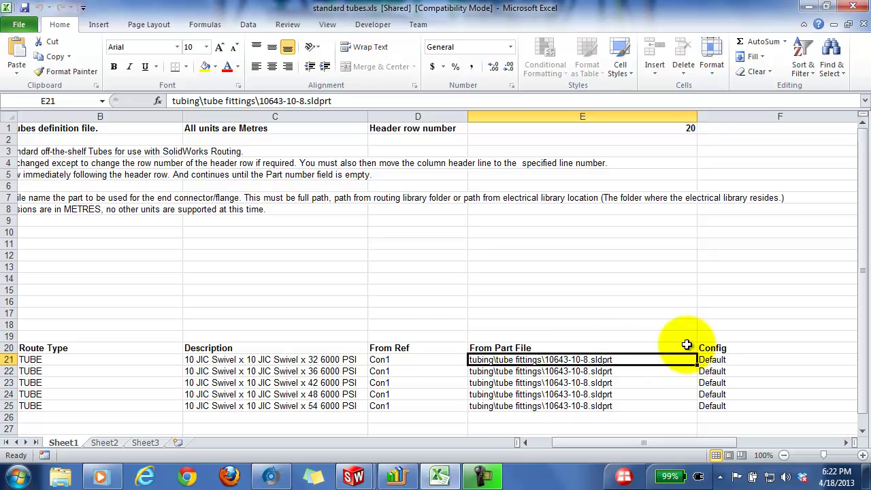
left_click(712, 359)
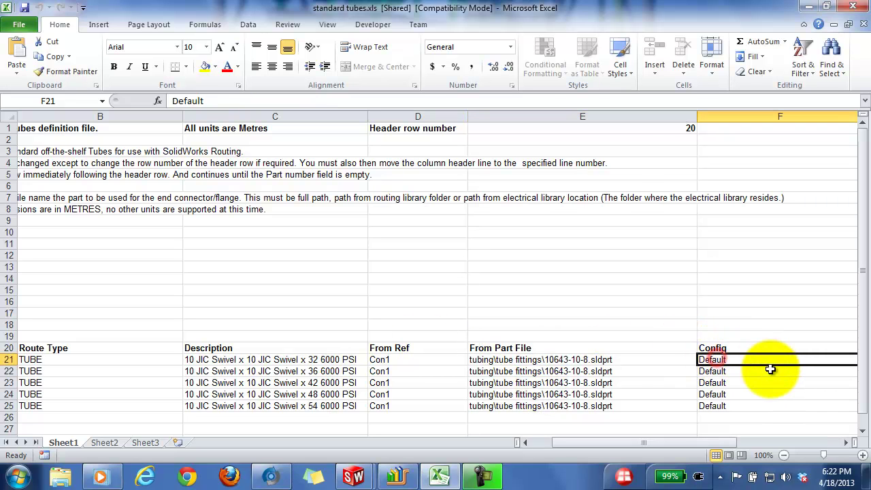
left_click(848, 444)
left_click(848, 443)
left_click(848, 444)
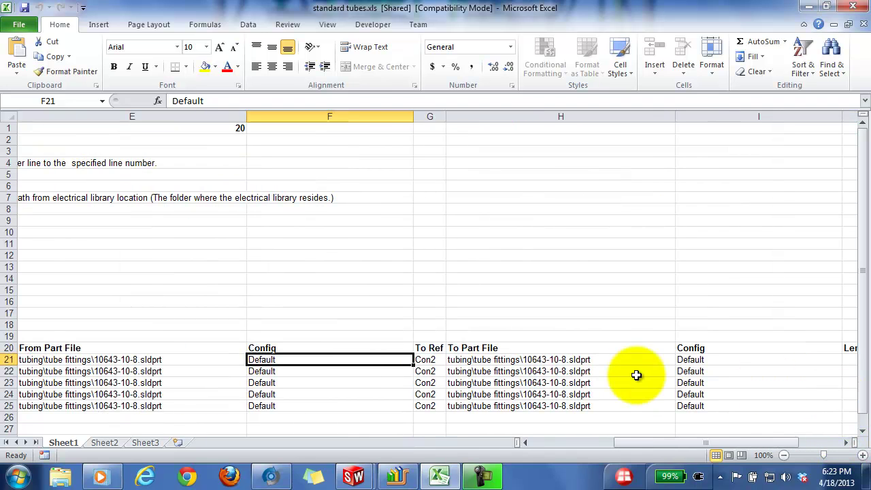
left_click(435, 361)
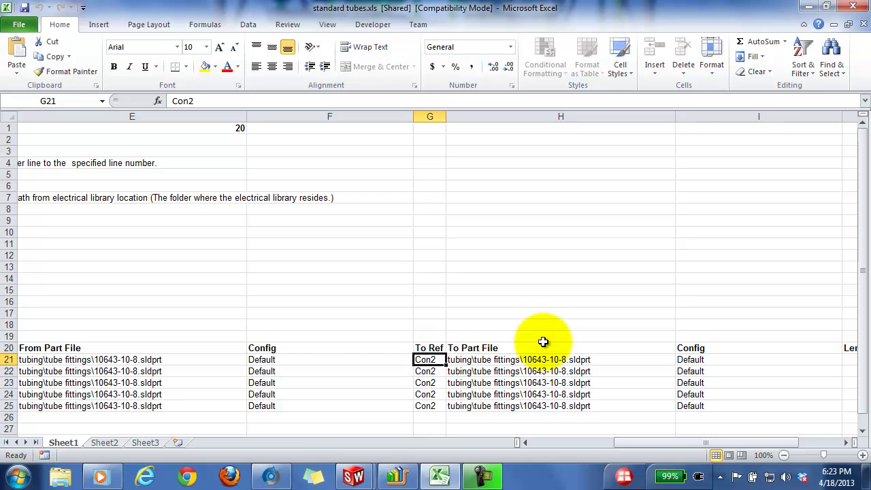
key("Right")
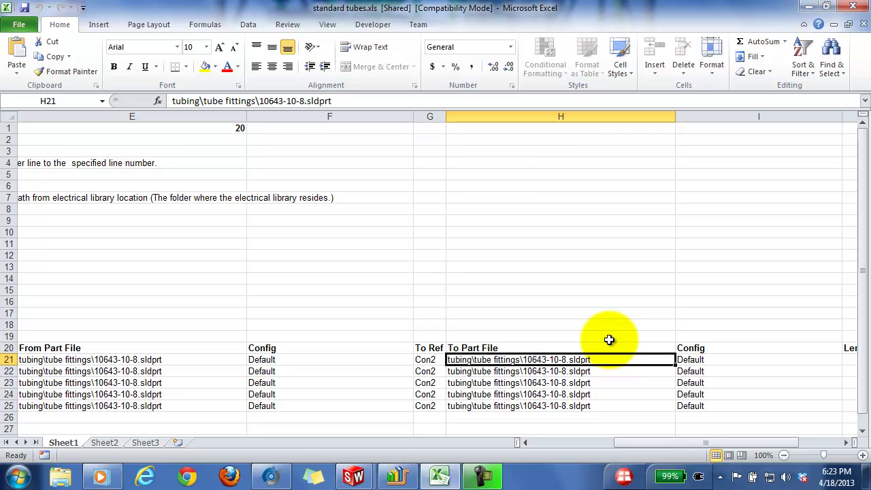
left_click(719, 358)
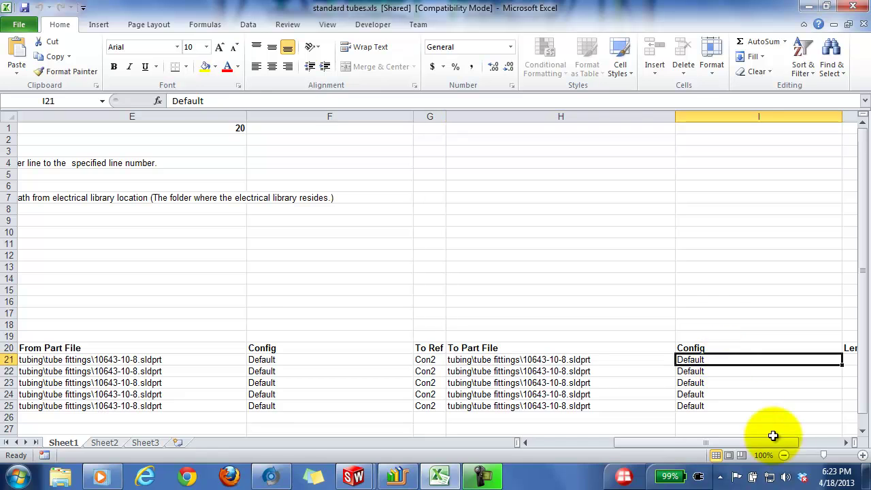
Check the first tube's Length and Diameter values (J21, K21), then close standard tubes.xls
left_click(847, 442)
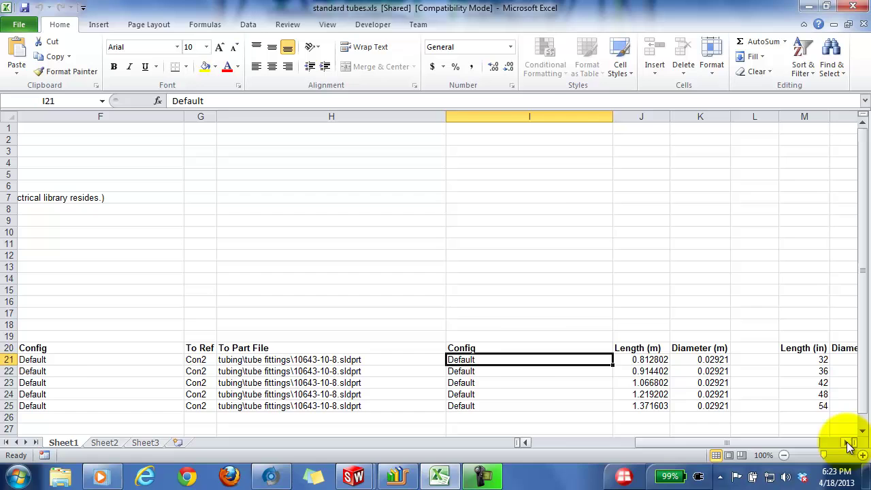
left_click(848, 443)
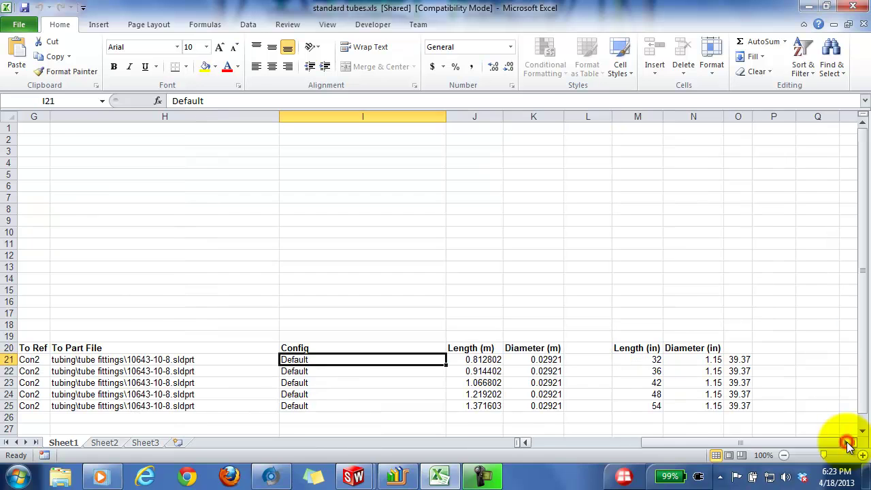
left_click(475, 359)
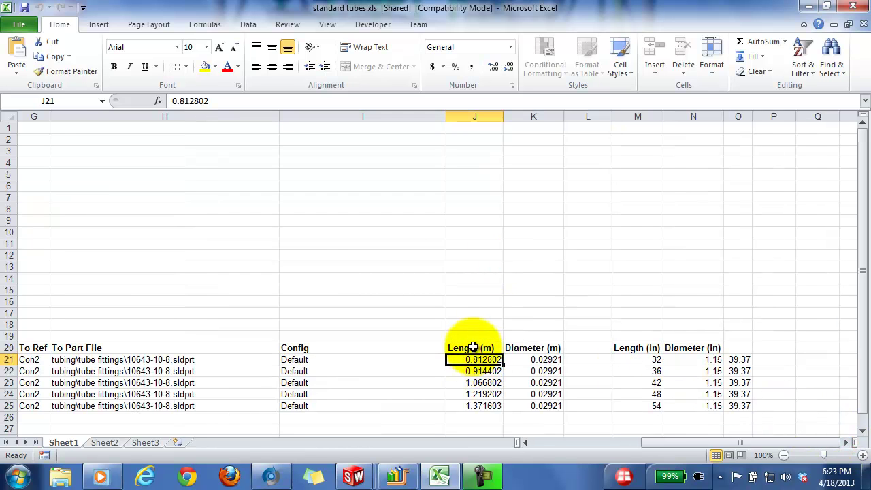
left_click(546, 359)
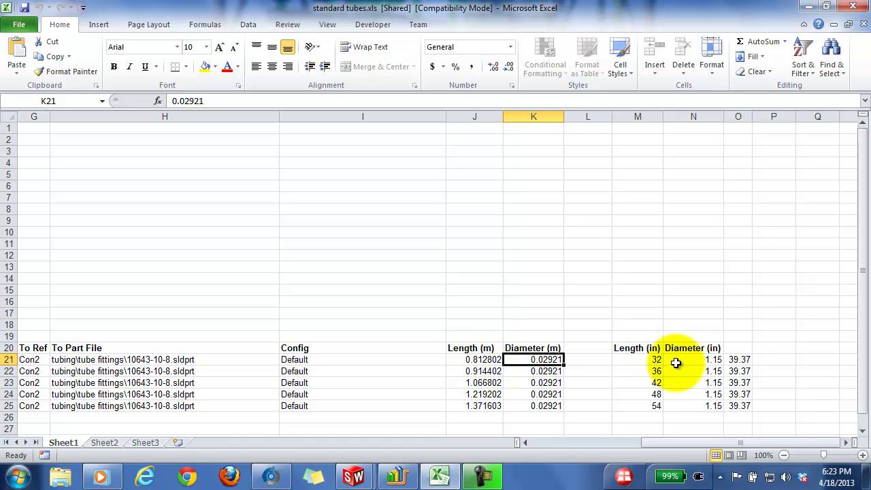
left_click_drag(672, 440, 498, 445)
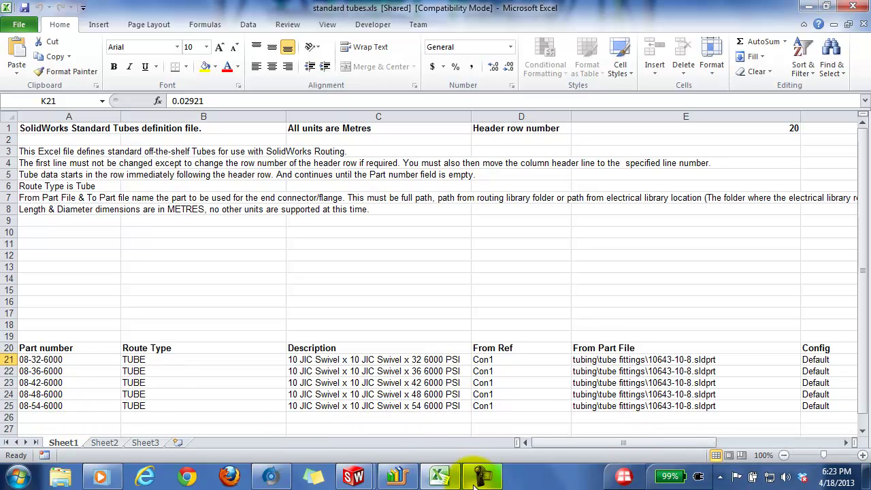
left_click(852, 6)
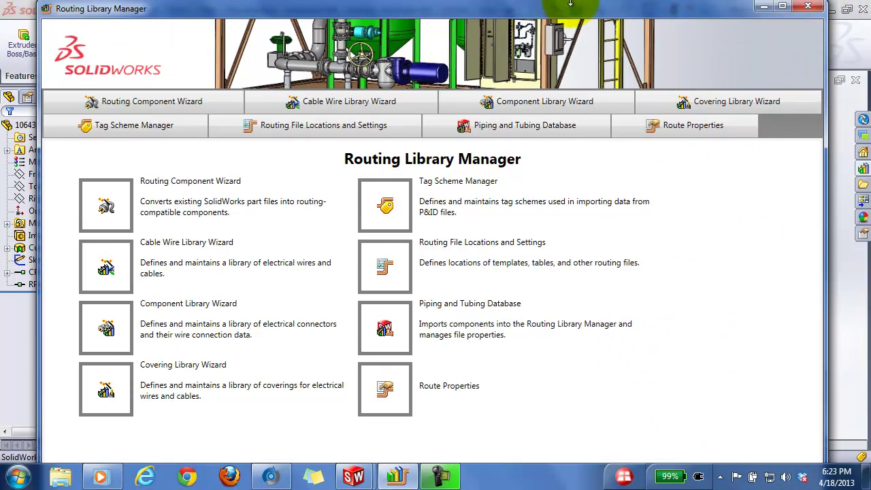
Close the Routing Library Manager, select CPoint1 on the fitting, and expand it to show Axis1
left_click(808, 6)
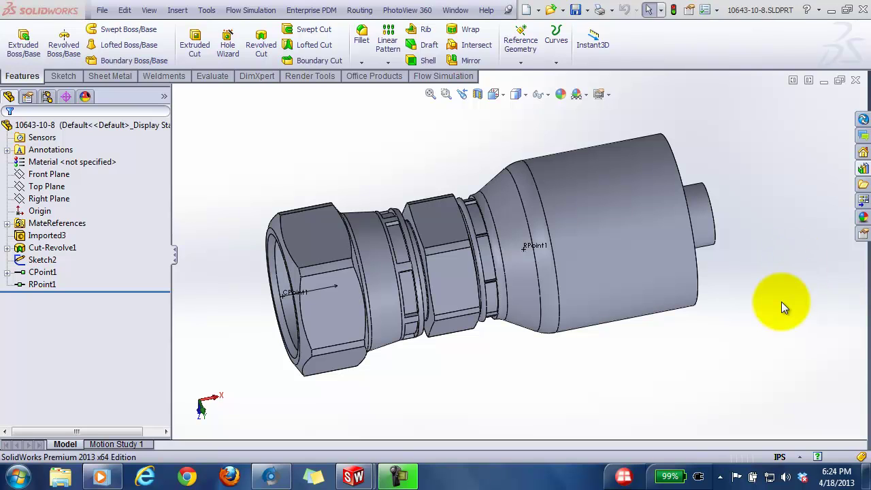
mouse_move(436, 367)
middle_mouse_down()
mouse_move(416, 365)
mouse_move(451, 358)
mouse_move(434, 344)
mouse_move(437, 353)
middle_mouse_up()
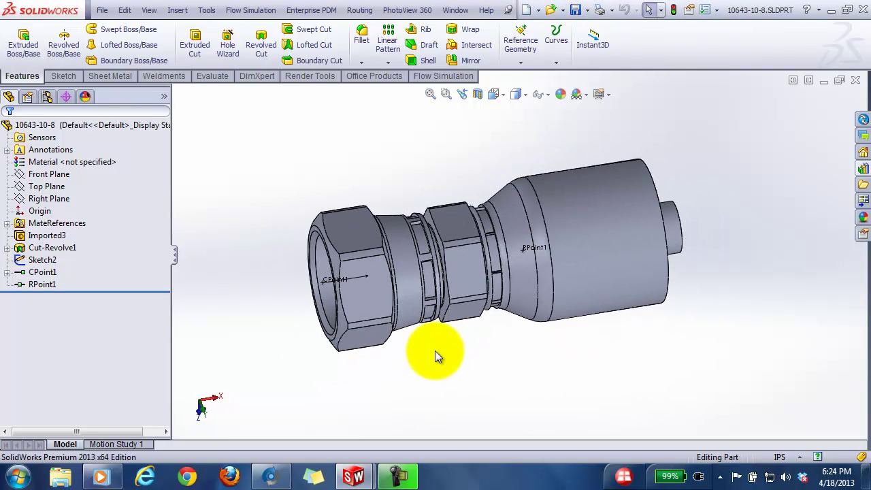
left_click(328, 290)
mouse_move(511, 387)
middle_mouse_down()
mouse_move(531, 365)
mouse_move(510, 396)
mouse_move(492, 365)
mouse_move(514, 394)
mouse_move(518, 379)
mouse_move(522, 396)
middle_mouse_up()
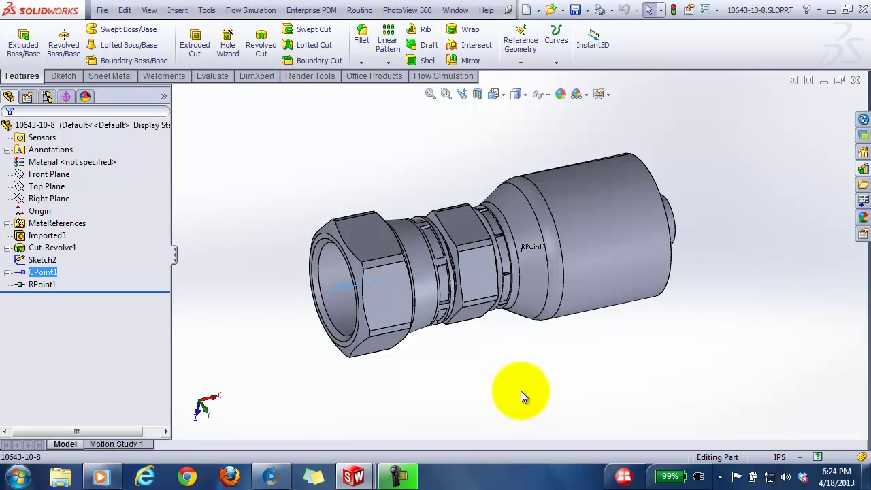
middle_click_drag(548, 385, 511, 387)
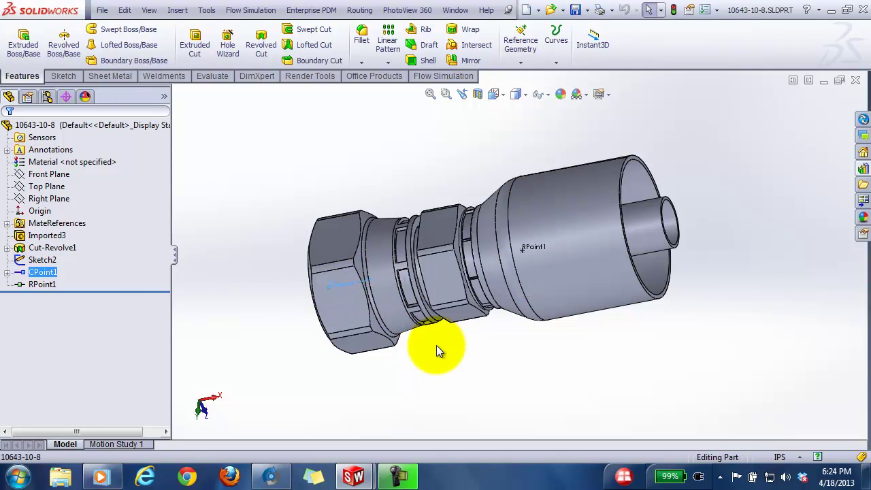
left_click(7, 272)
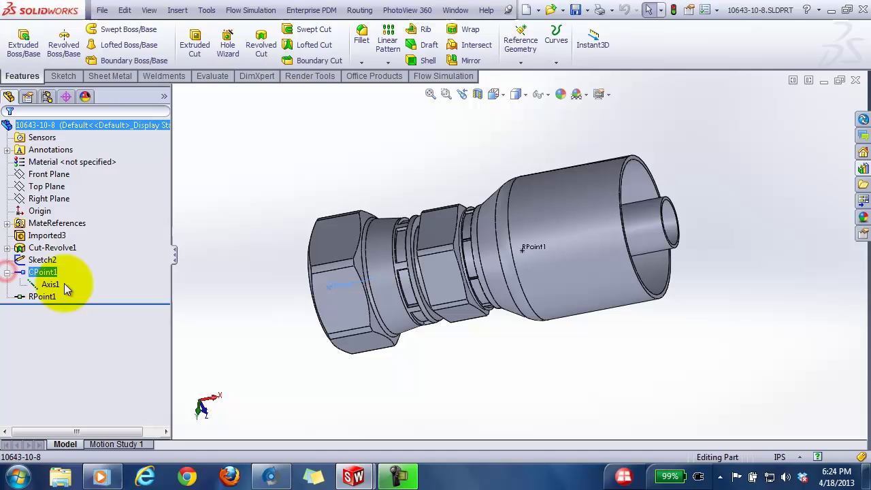
Edit CPoint1 to use the Hose.sldprt tube in its Hose .500in ID 6000 PSI configuration
right_click(41, 272)
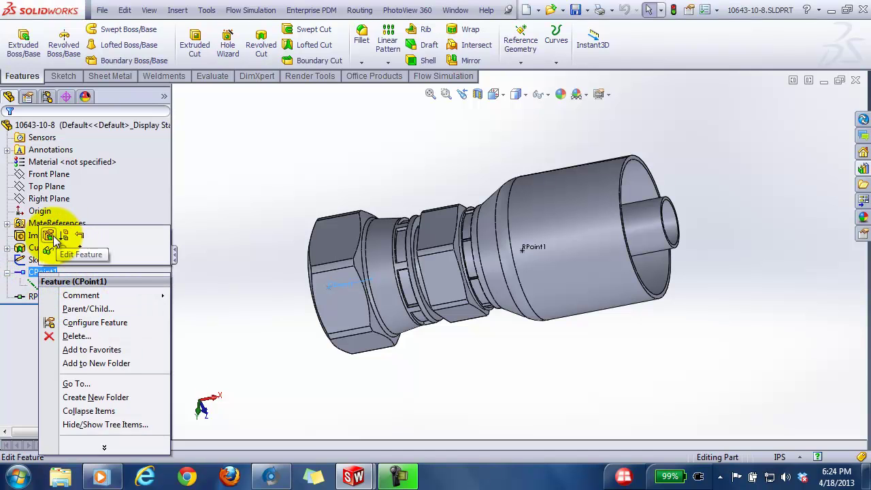
left_click(49, 238)
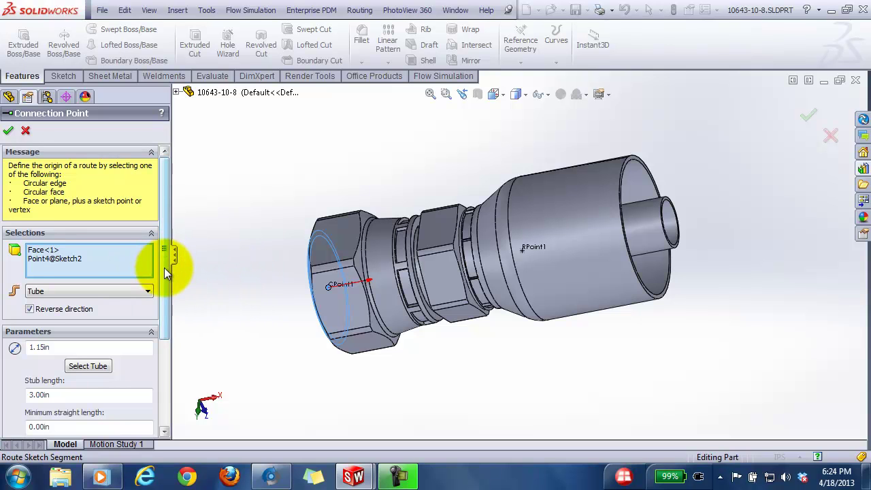
scroll(167, 279, "down", 3)
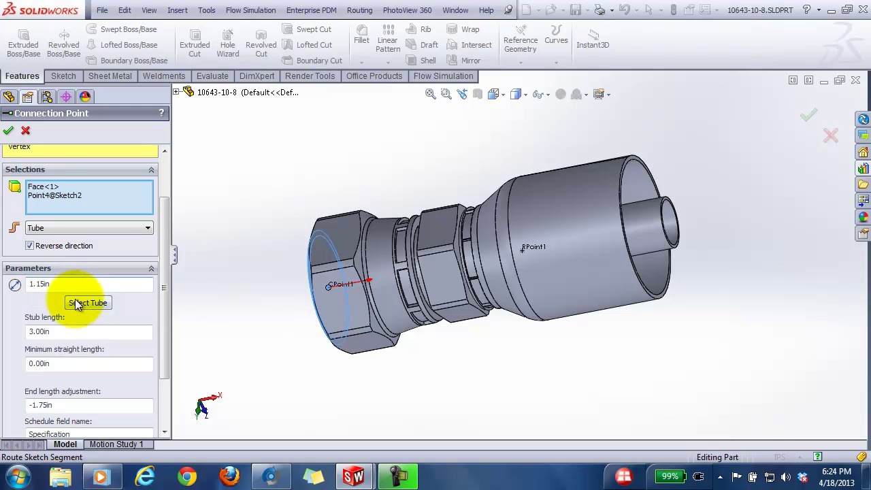
left_click(86, 303)
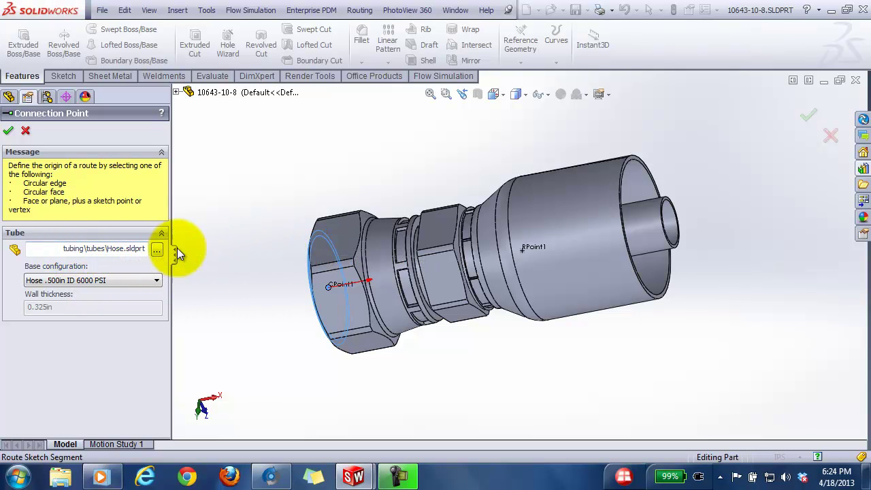
left_click(158, 283)
left_click(124, 290)
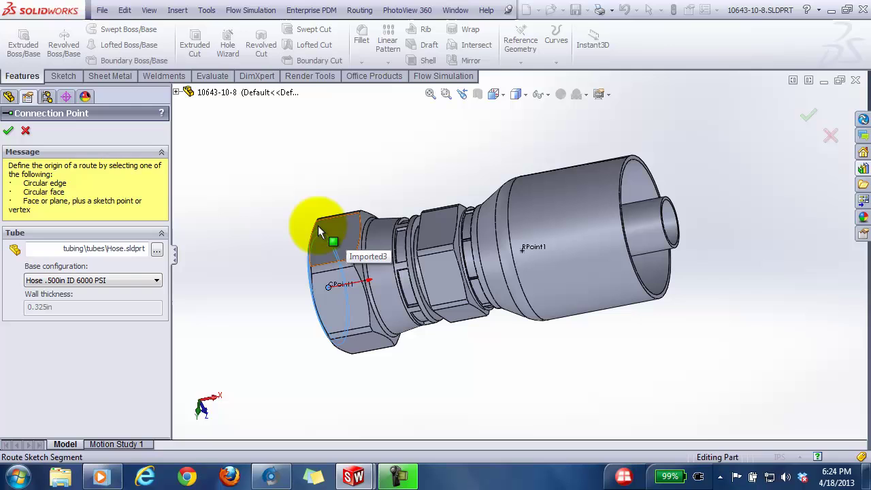
left_click(8, 131)
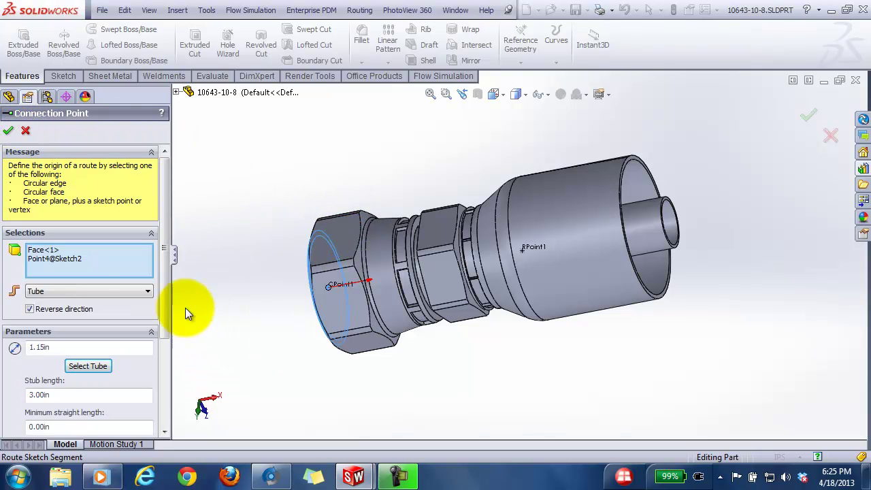
Review the remaining Connection Point parameters and cancel out of the PropertyManager
scroll(162, 299, "down", 5)
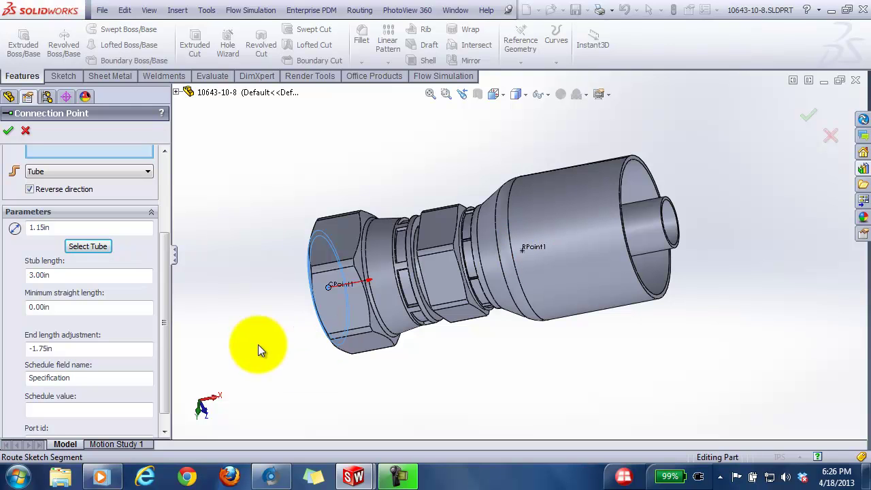
scroll(167, 284, "down", 1)
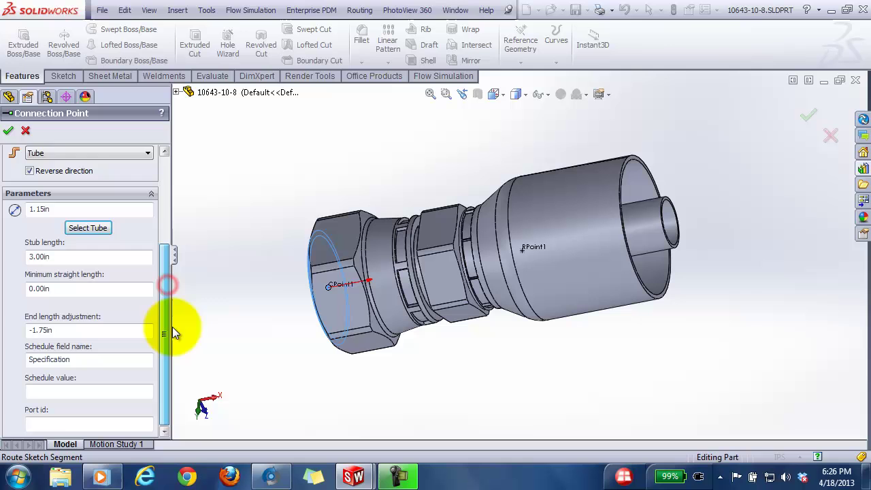
left_click(25, 132)
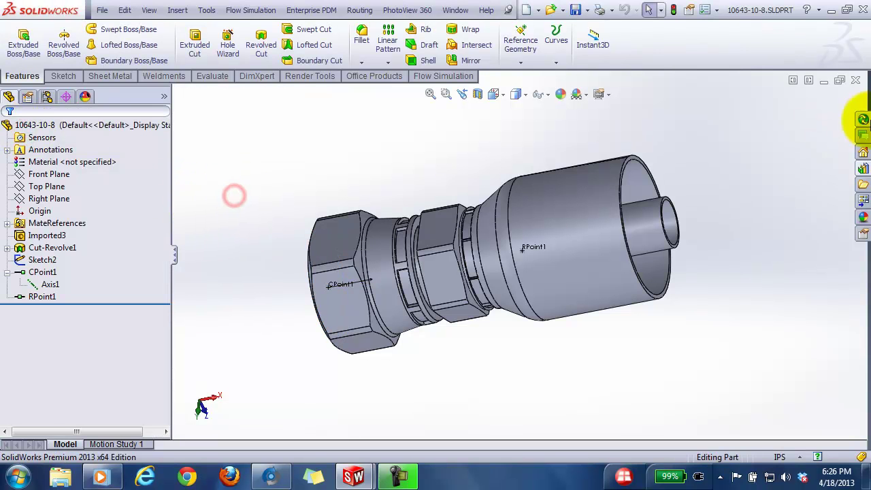
Close the fitting and edit Hose.sldprt's Design Table in a new window
left_click(857, 81)
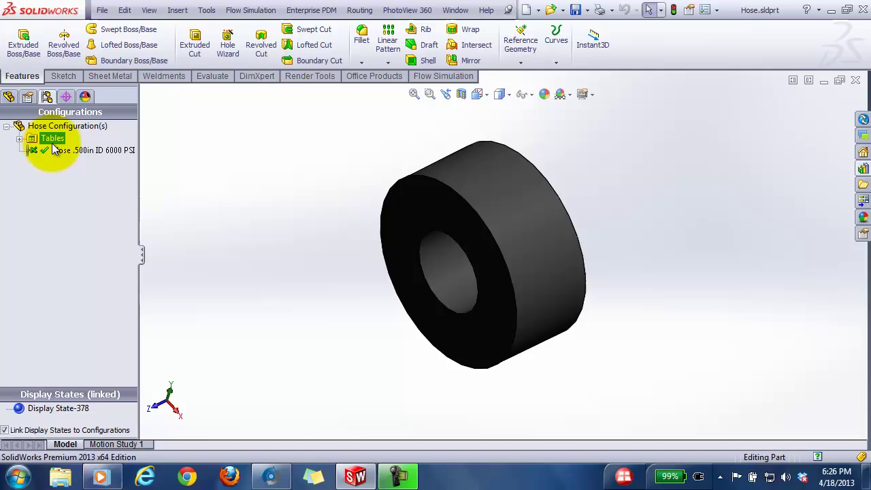
left_click(19, 138)
right_click(57, 151)
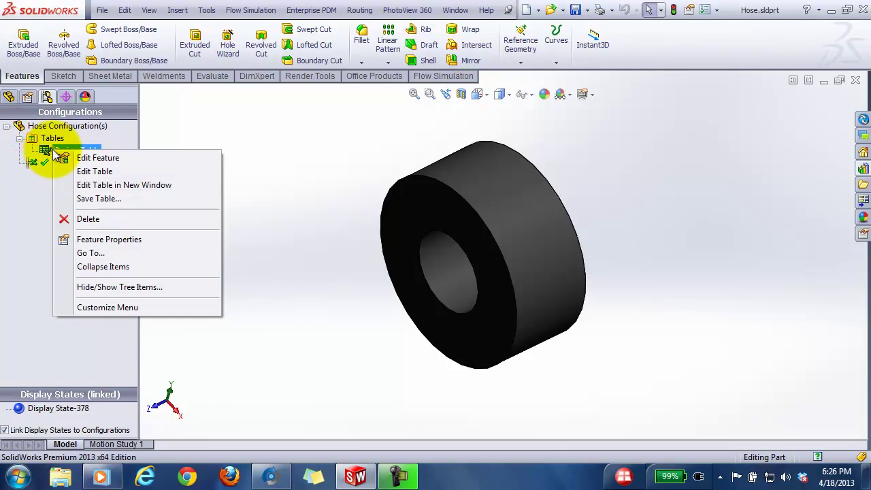
left_click(91, 185)
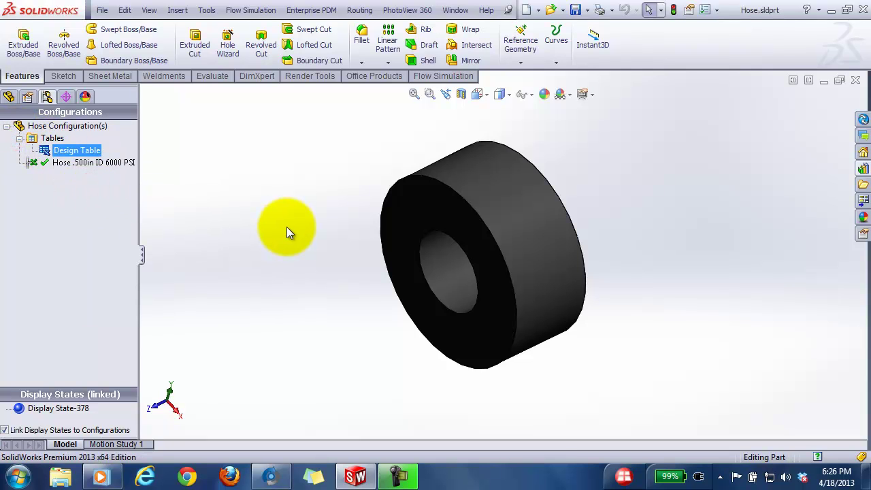